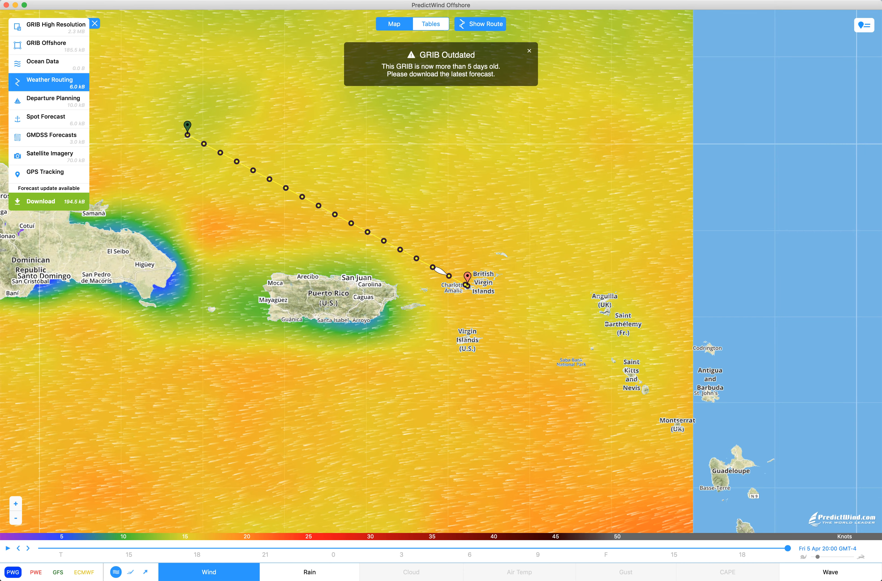
# - Switch from weather routing to the departure planning route and show its waypoint list
pyautogui.click(53, 100)
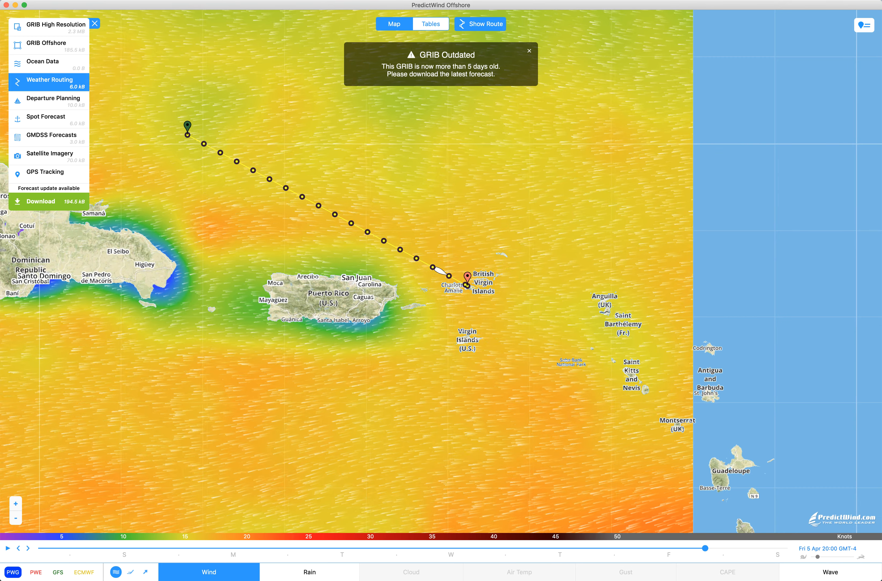
pyautogui.click(53, 101)
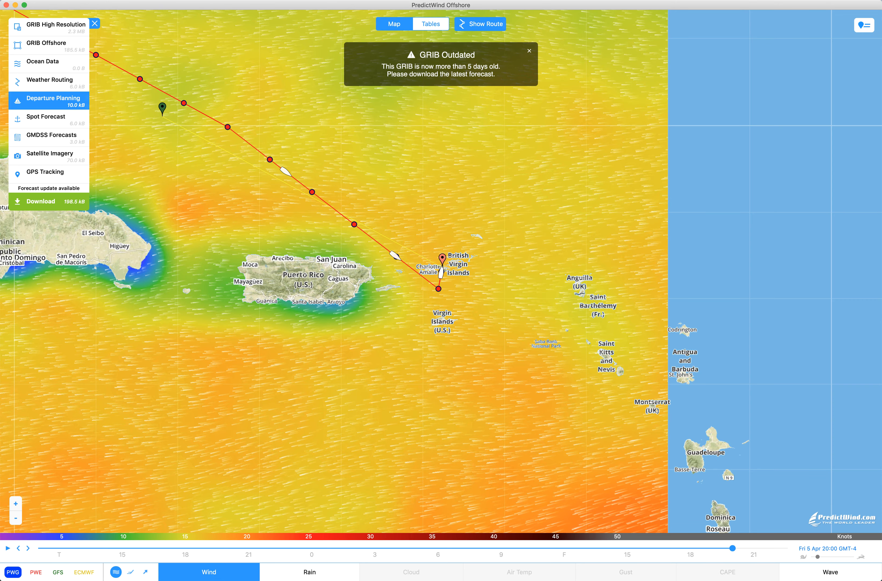
pyautogui.click(864, 25)
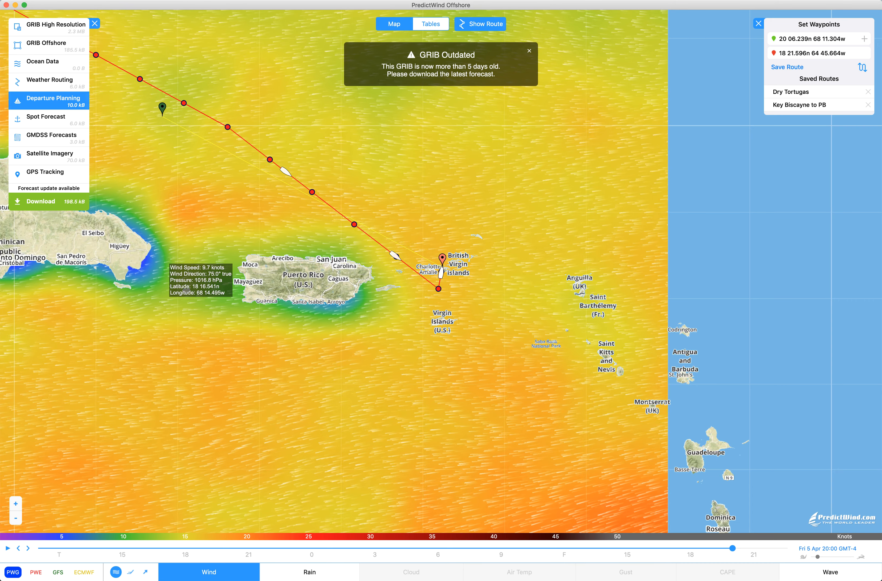
# - Move the route's start waypoint to the Florida coast near Palm Beach, at 26 41.591n 79 57.944w
pyautogui.scroll(-2, 441, 271)
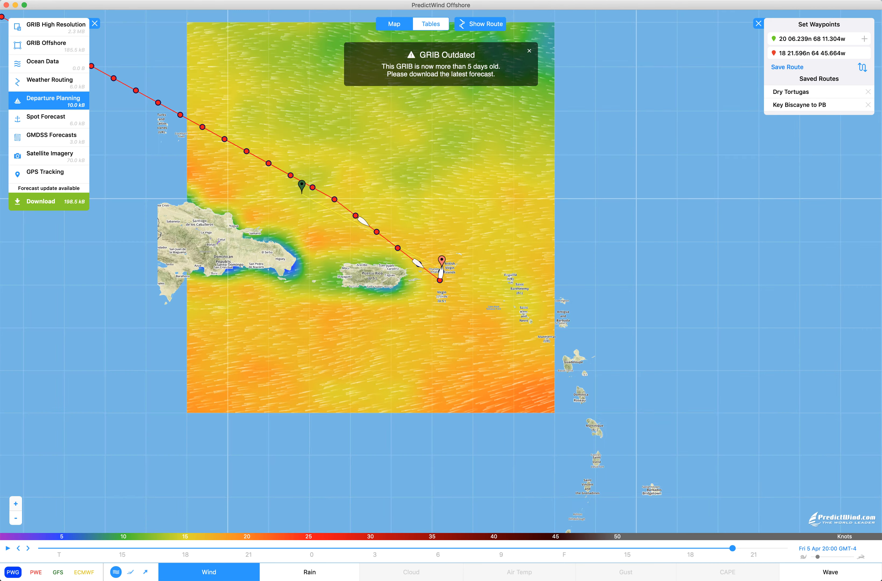
pyautogui.scroll(-2, 441, 271)
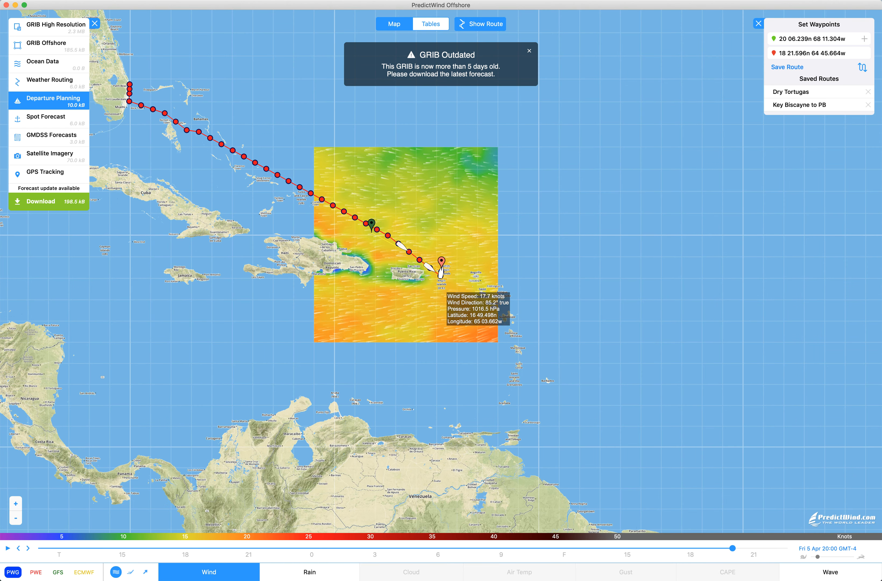
pyautogui.moveTo(365, 325); pyautogui.dragTo(470, 338)
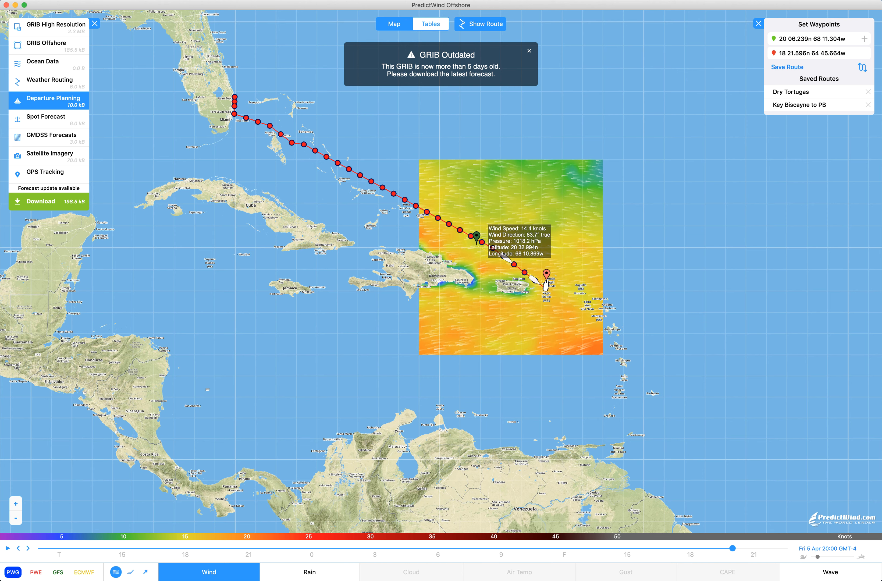
pyautogui.moveTo(481, 235); pyautogui.dragTo(477, 235)
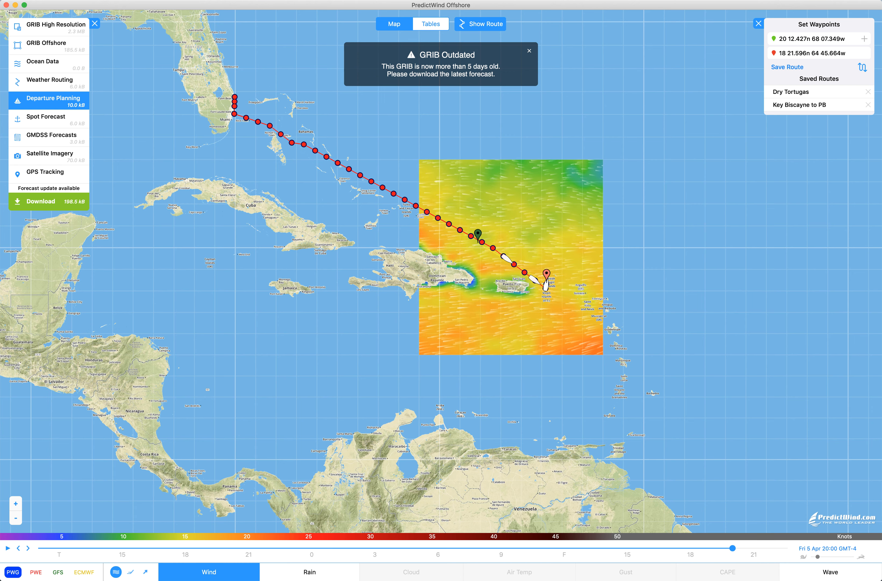
pyautogui.moveTo(478, 234); pyautogui.dragTo(235, 89)
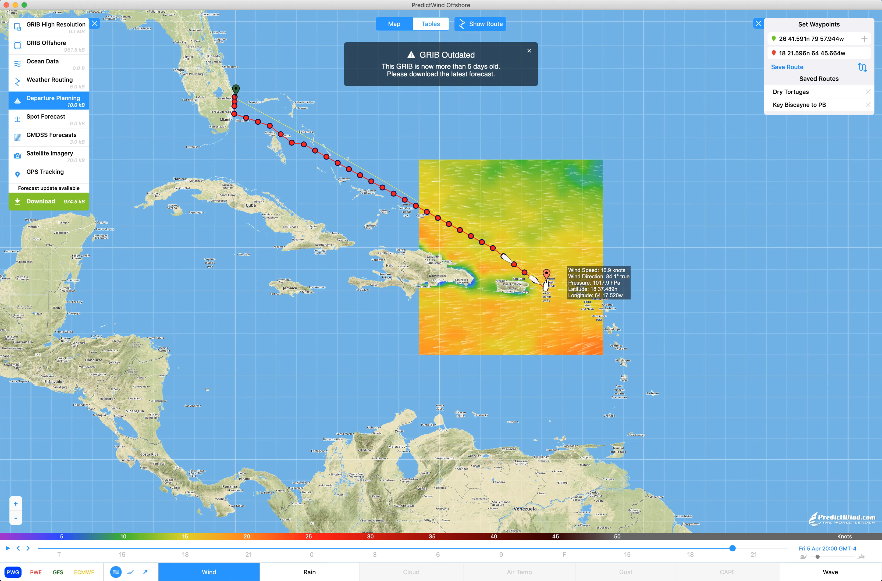
# - Save the route as "PB to VI" and reverse the start and end waypoints
pyautogui.click(788, 67)
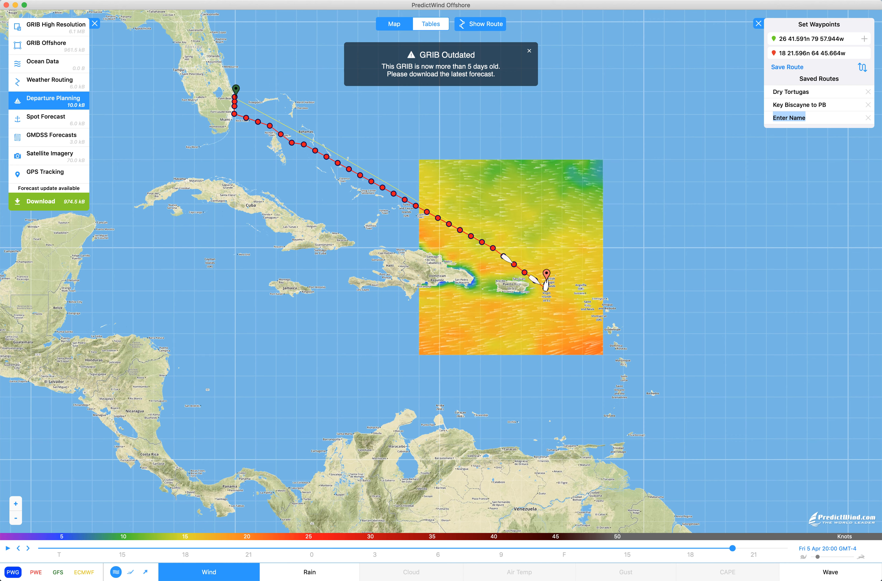
pyautogui.write('PB to ')
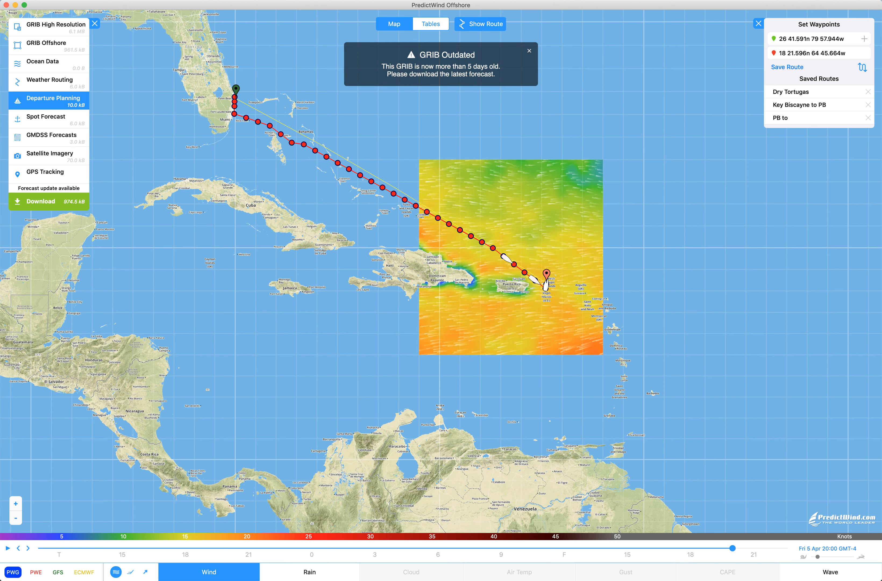
pyautogui.write('VI')
pyautogui.click(862, 67)
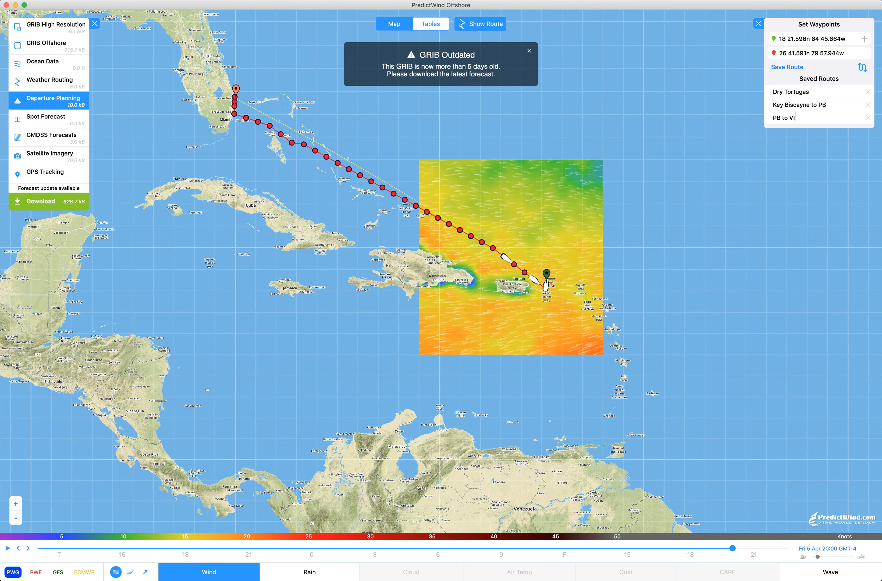
pyautogui.moveTo(423, 226)
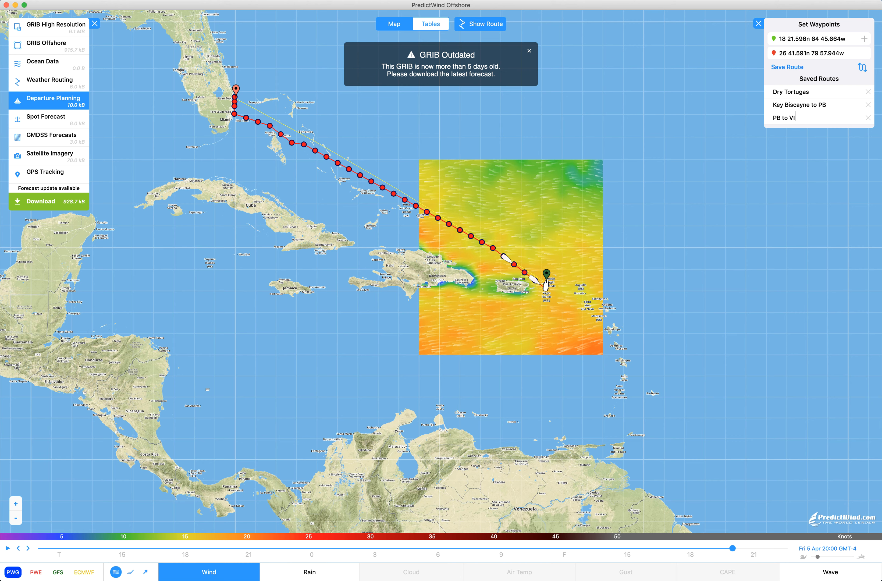
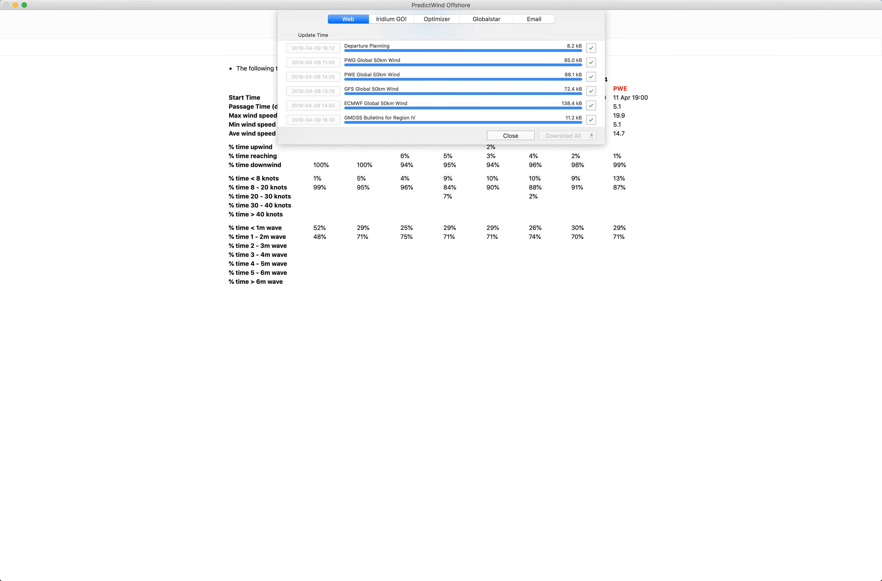
# - Dismiss the finished downloads and review the departure planning results on the map and in the summary tables
pyautogui.press('Escape')
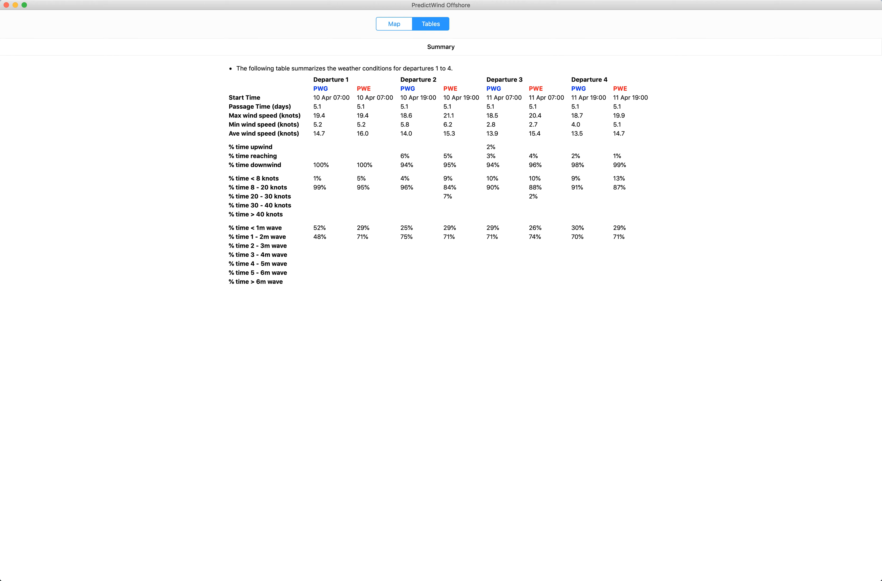
pyautogui.click(395, 24)
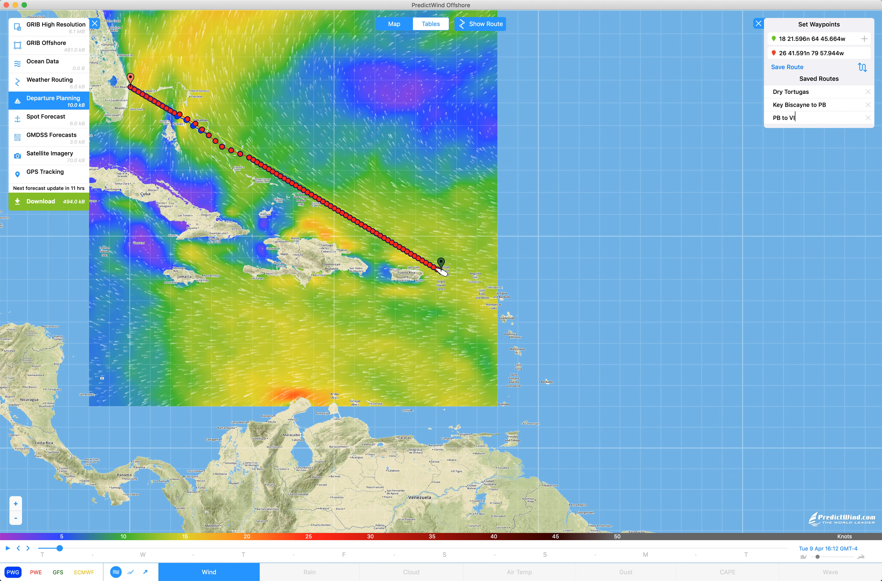
pyautogui.click(431, 24)
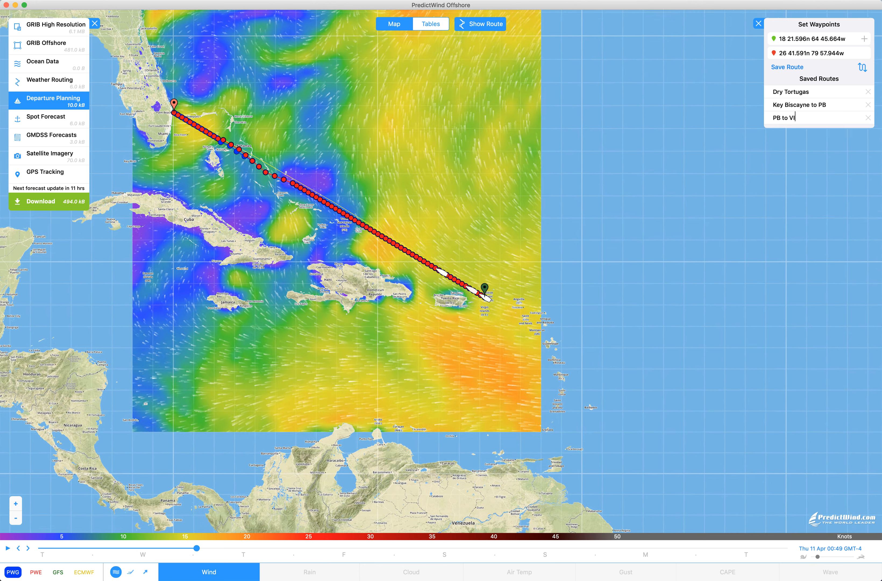
# - Set the forecast time to Tue 9 Apr 22:53 and compare the PWG and PWE wind models
pyautogui.moveTo(197, 548); pyautogui.dragTo(88, 548)
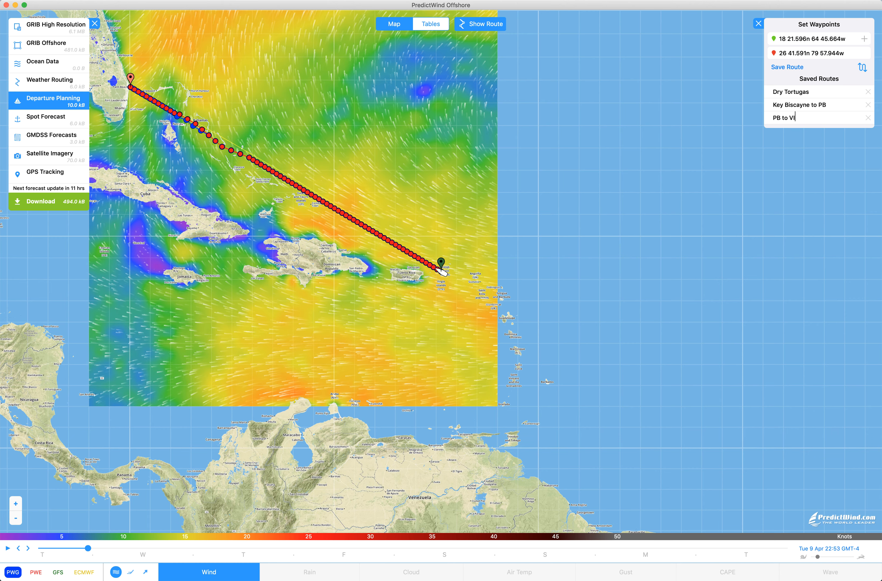
pyautogui.click(36, 572)
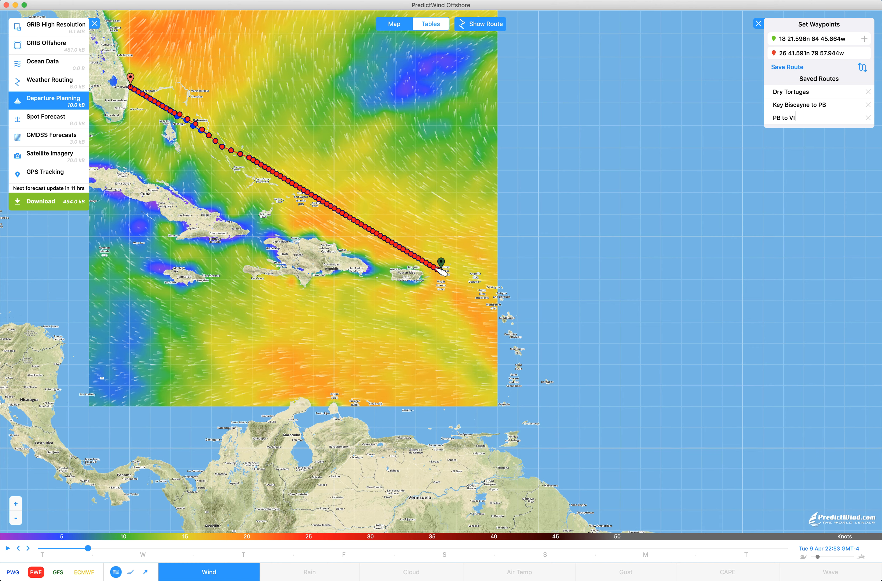
pyautogui.click(12, 572)
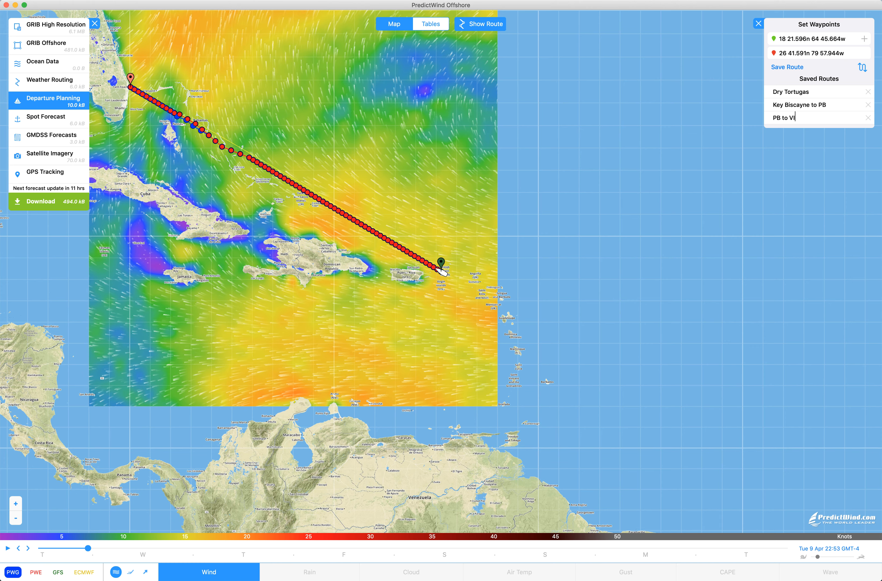
pyautogui.click(35, 572)
pyautogui.click(13, 572)
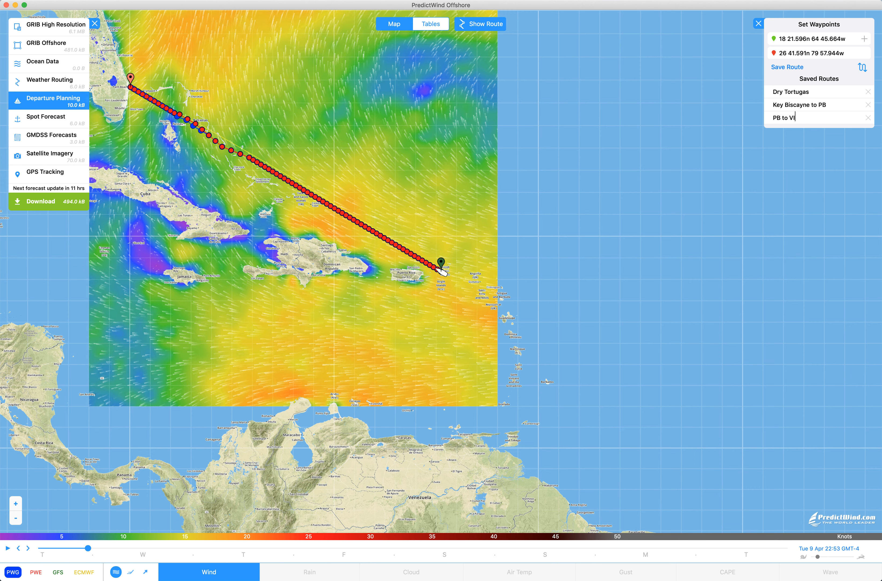
# - Preview the wind as barbs and as arrows, and return to the animated streamlines
pyautogui.click(131, 572)
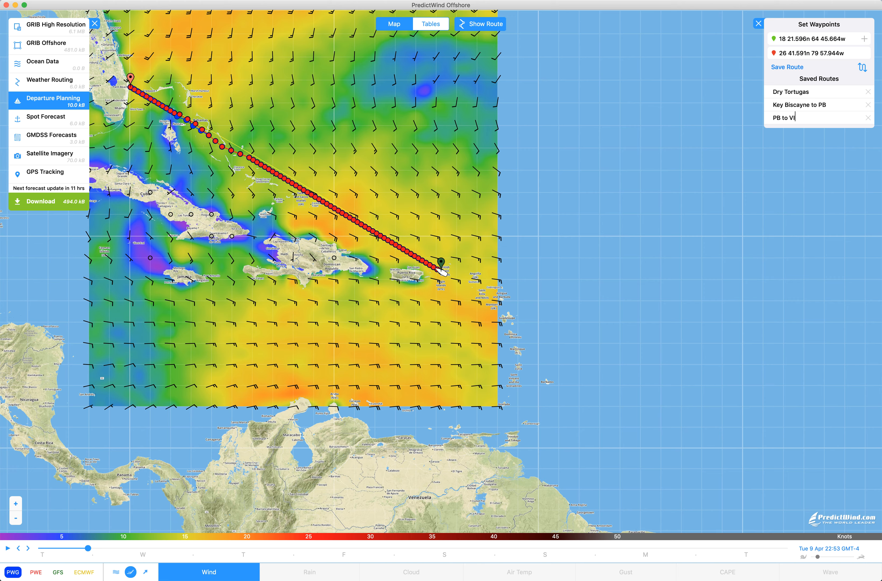
pyautogui.click(145, 571)
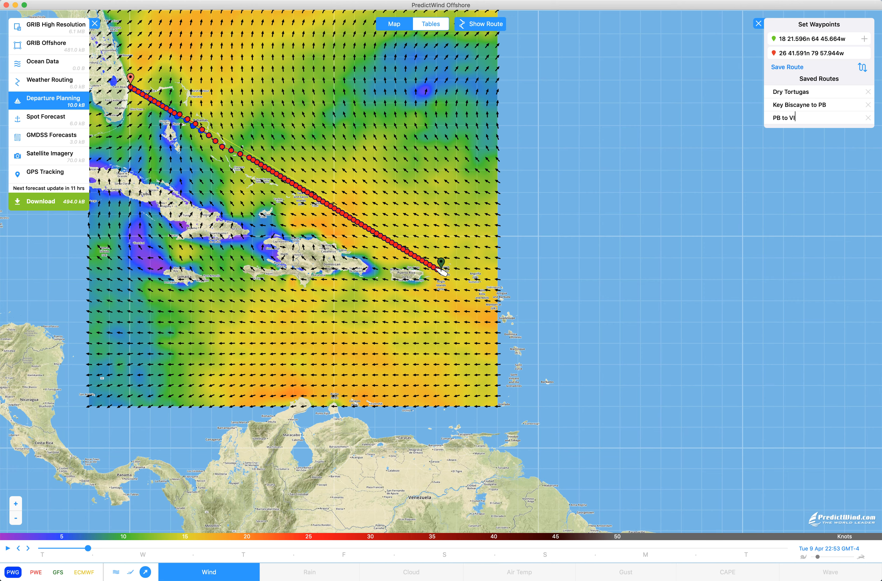
pyautogui.click(116, 572)
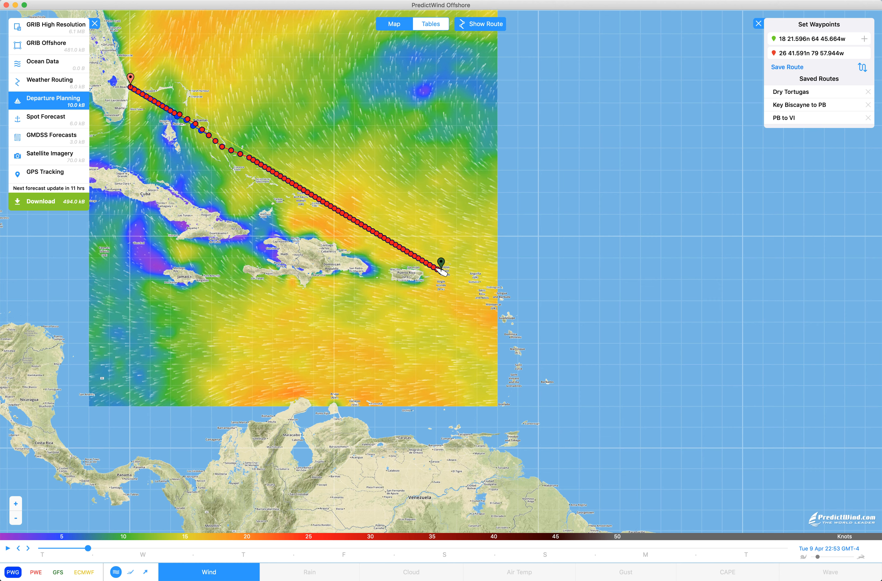
# - Play the forecast animation along the route and move the forecast time back to Fri 12 Apr 17:12
pyautogui.click(8, 548)
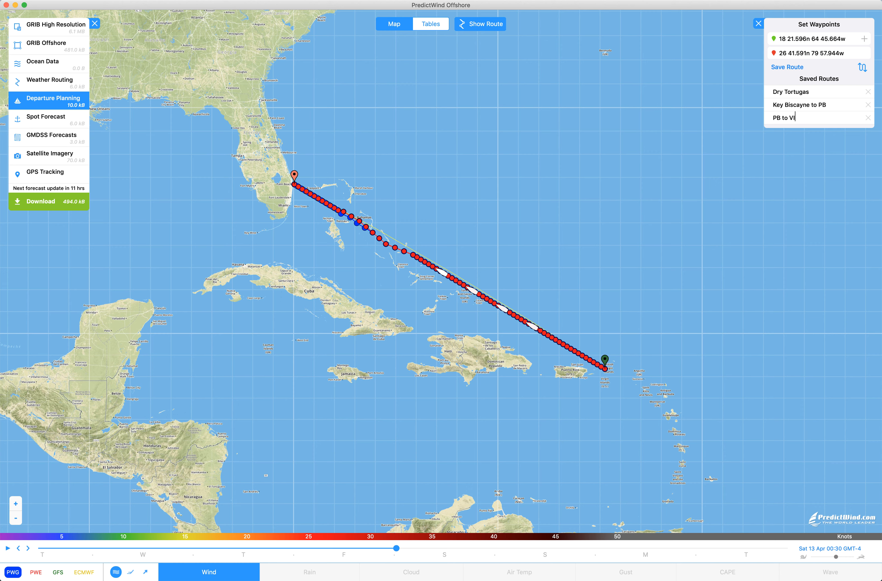
pyautogui.moveTo(397, 548); pyautogui.dragTo(366, 548)
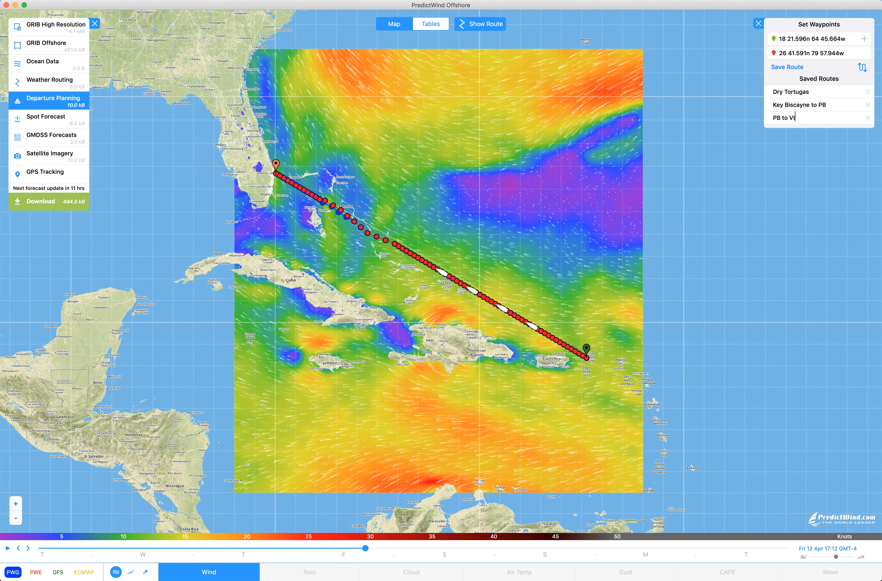
# - Review the forecast download options and set the GRIB Offshore period to 10 days
pyautogui.click(49, 202)
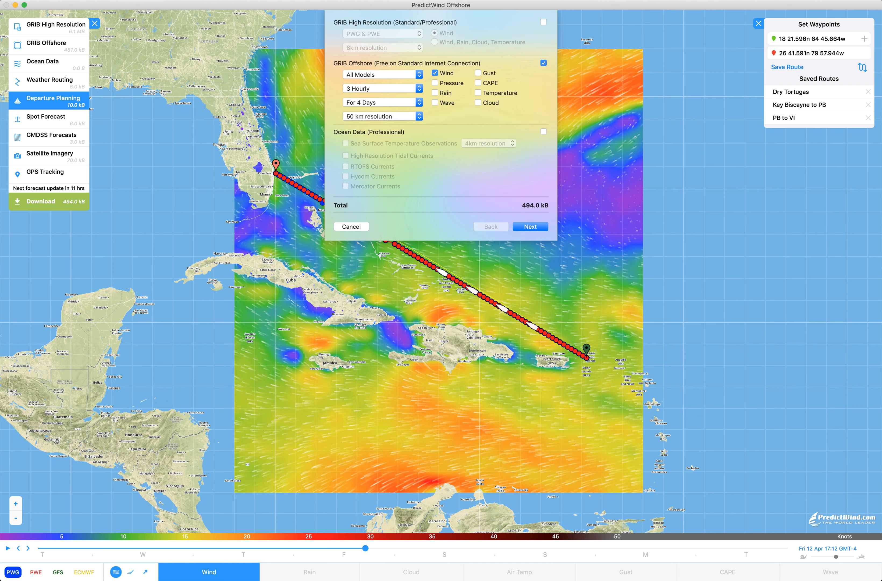
pyautogui.press('Return')
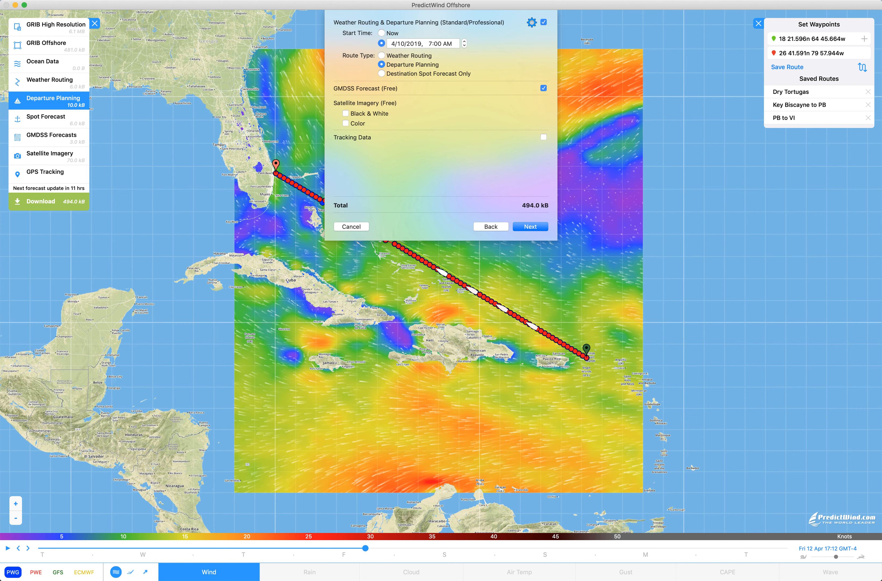
pyautogui.click(491, 227)
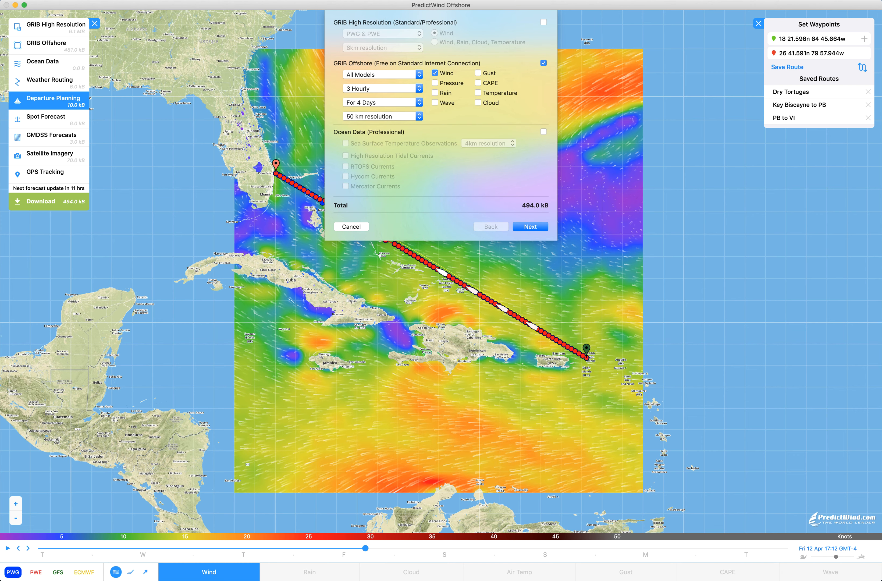
pyautogui.click(383, 103)
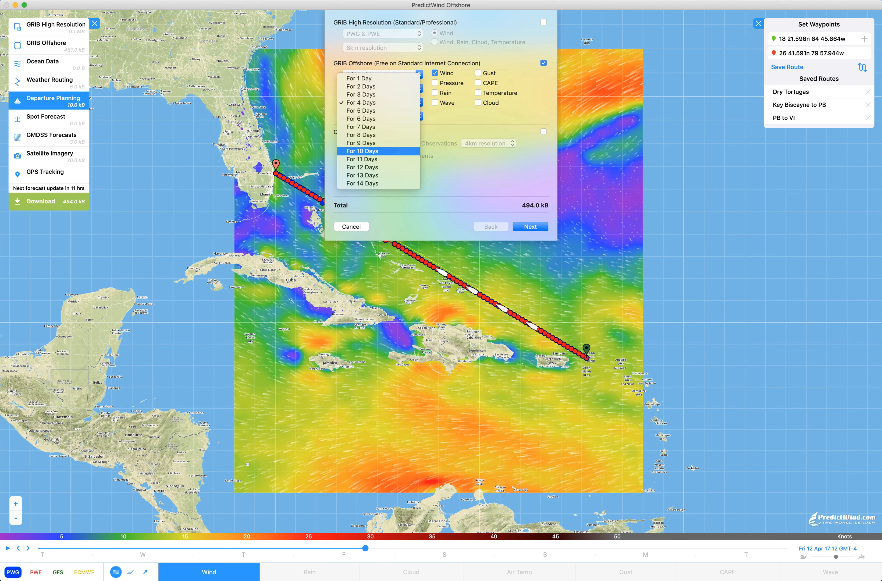
pyautogui.press('Return')
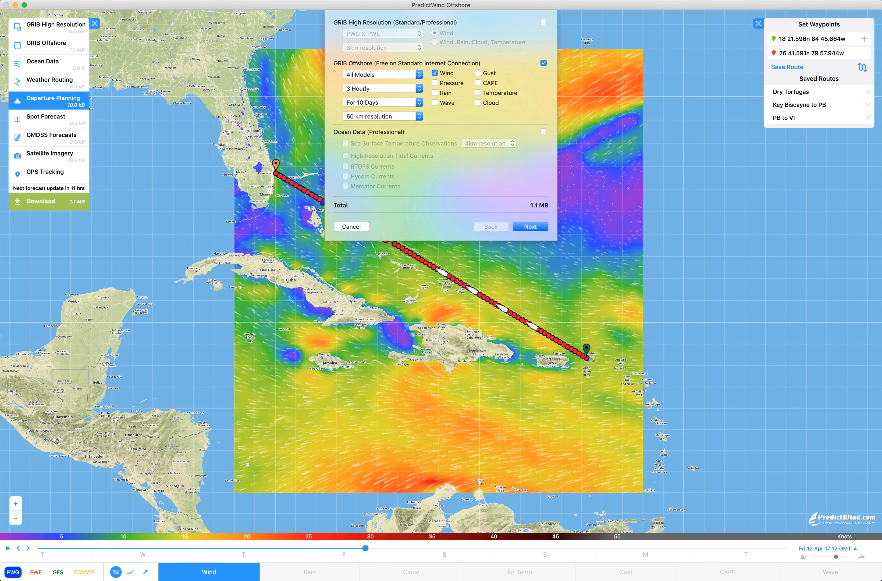
# - Download all the selected forecast and departure planning files over the web connection and close the download window
pyautogui.click(534, 227)
pyautogui.click(534, 226)
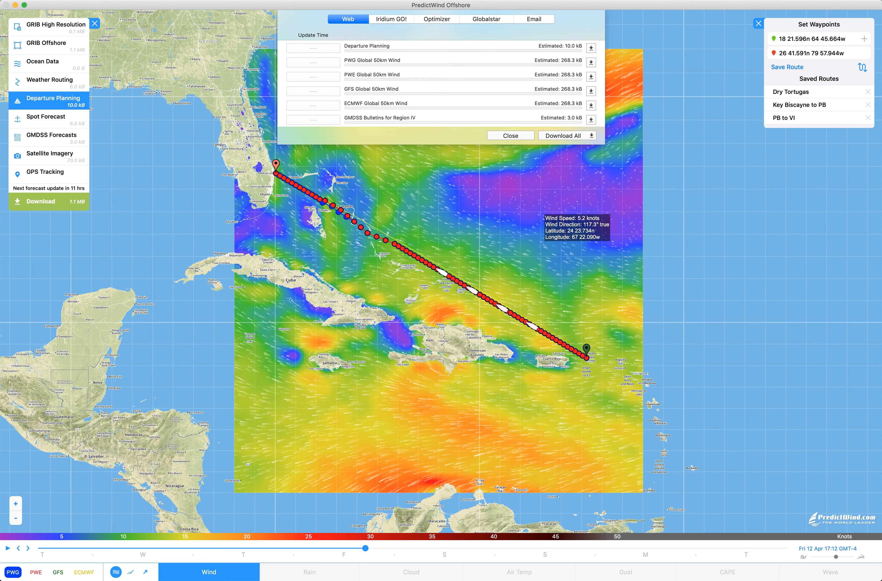
pyautogui.click(567, 135)
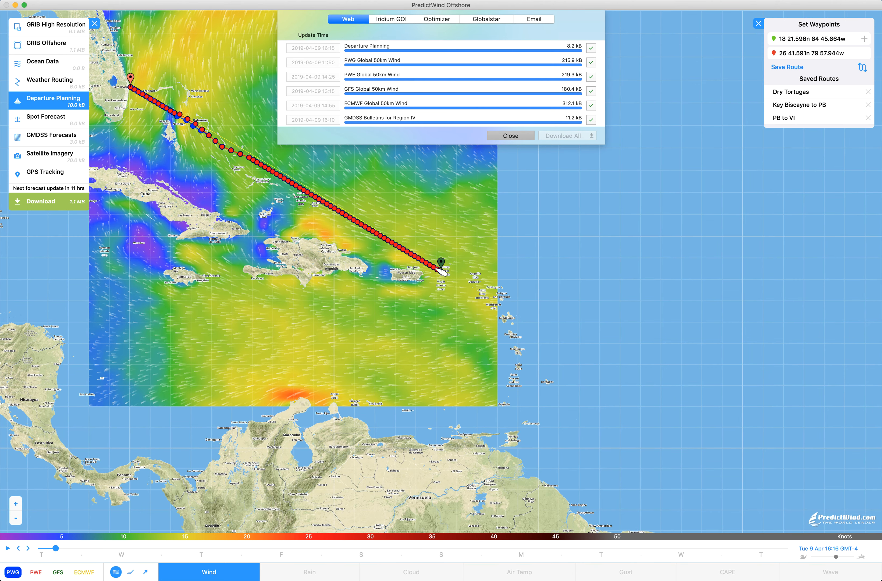
pyautogui.click(510, 136)
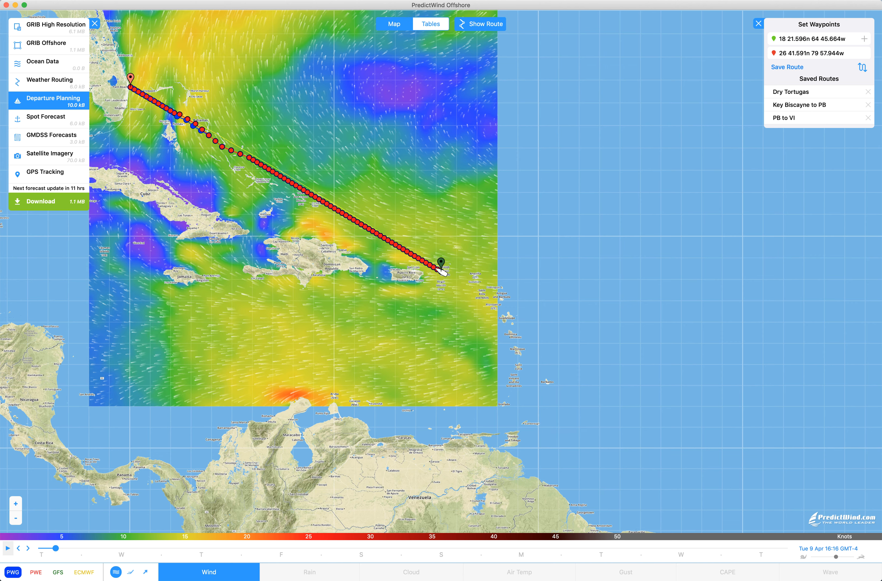
# - Play the ten-day forecast animation along the route and stop it at Mon 15 Apr 03:36
pyautogui.click(8, 547)
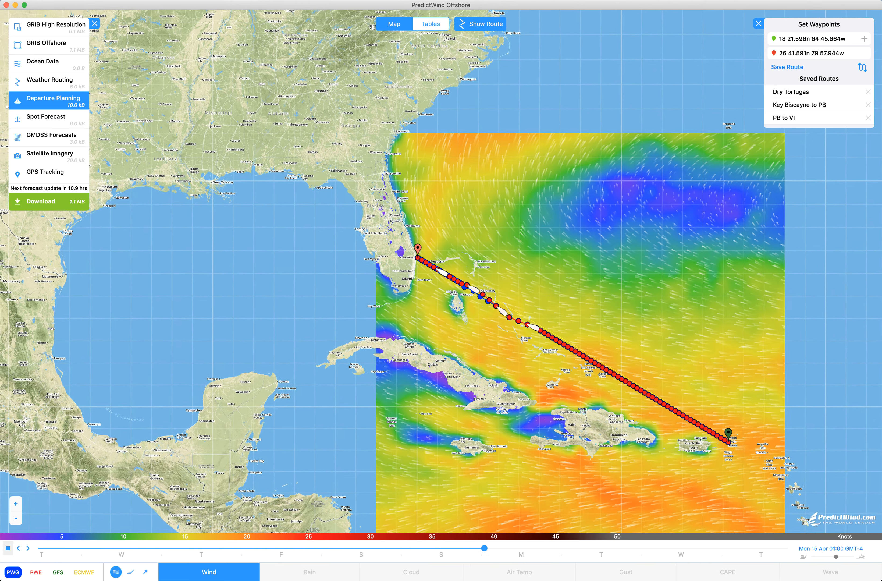
pyautogui.click(8, 548)
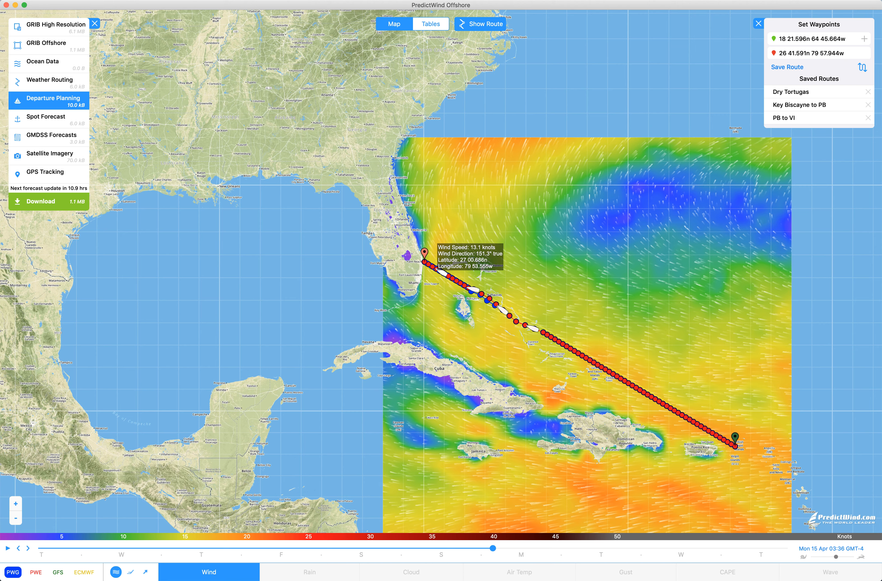
# - Move the destination waypoint to 20 17.375n 68 24.487w, along the route north of the Dominican Republic, and select Weather Routing for download
pyautogui.moveTo(617, 362); pyautogui.dragTo(661, 395)
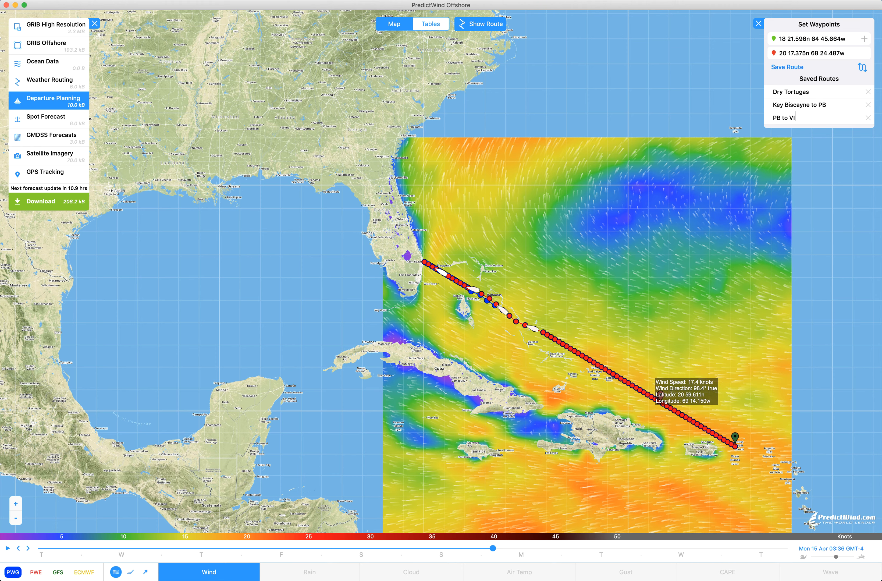
pyautogui.click(49, 83)
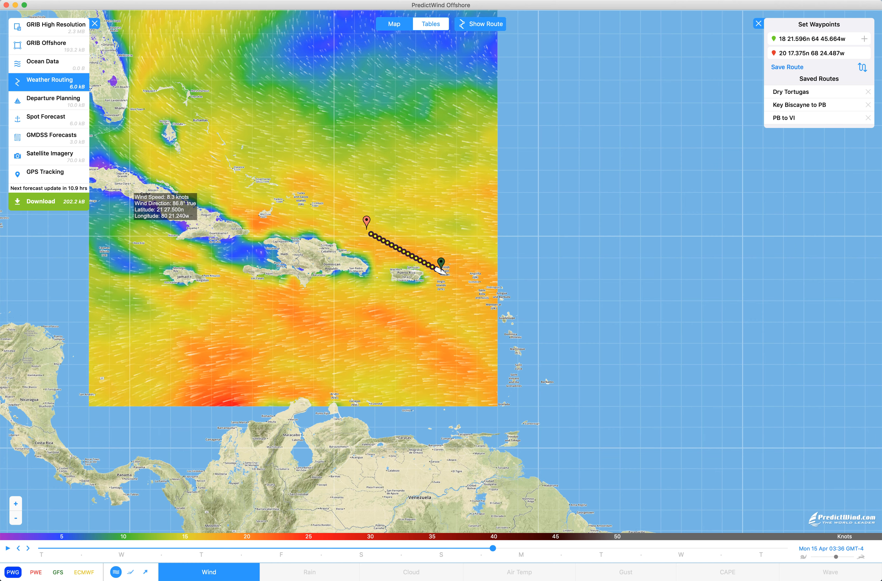
# - Set the GRIB Offshore download period to 3 days and include wave data alongside wind
pyautogui.click(41, 201)
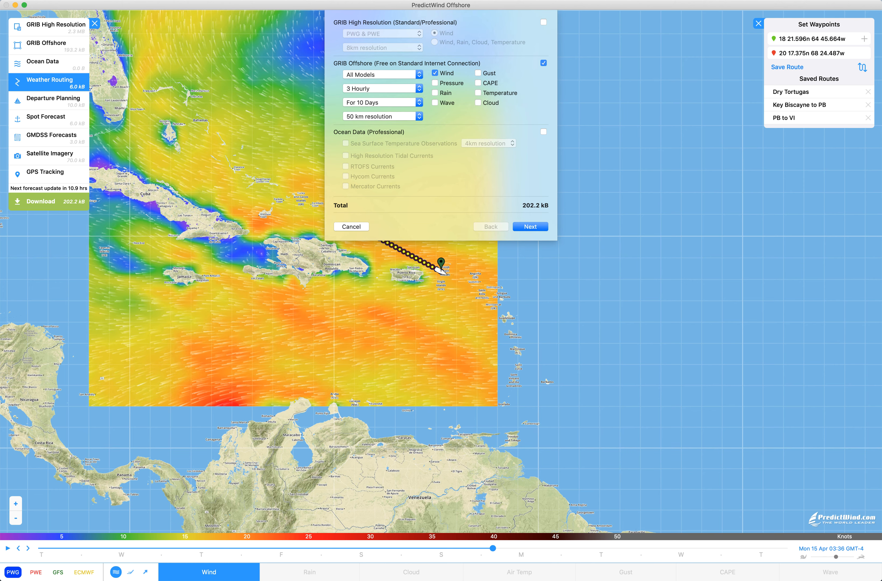
pyautogui.click(383, 103)
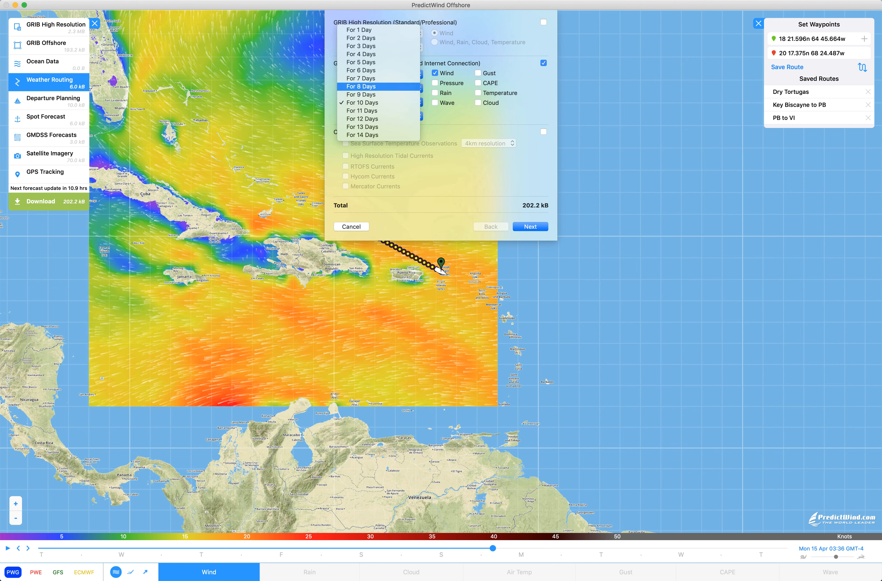
pyautogui.click(378, 46)
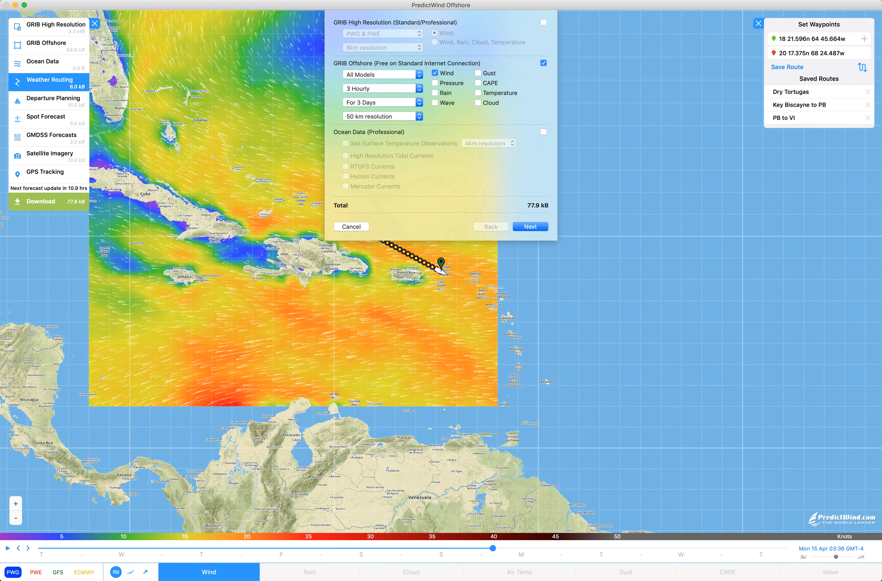
pyautogui.click(436, 102)
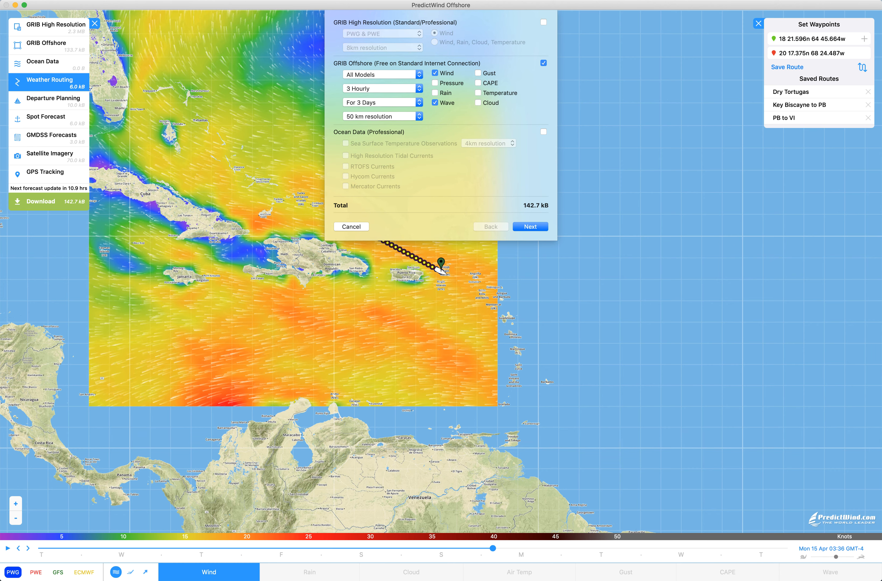
# - Set the weather routing start time to Now, keeping Weather Routing as the route type
pyautogui.press('Return')
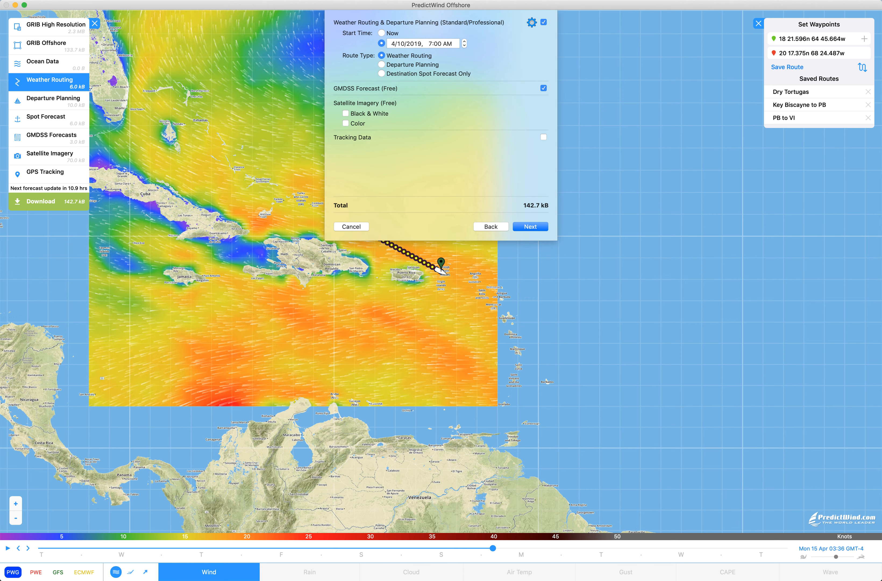
pyautogui.click(490, 227)
pyautogui.press('Return')
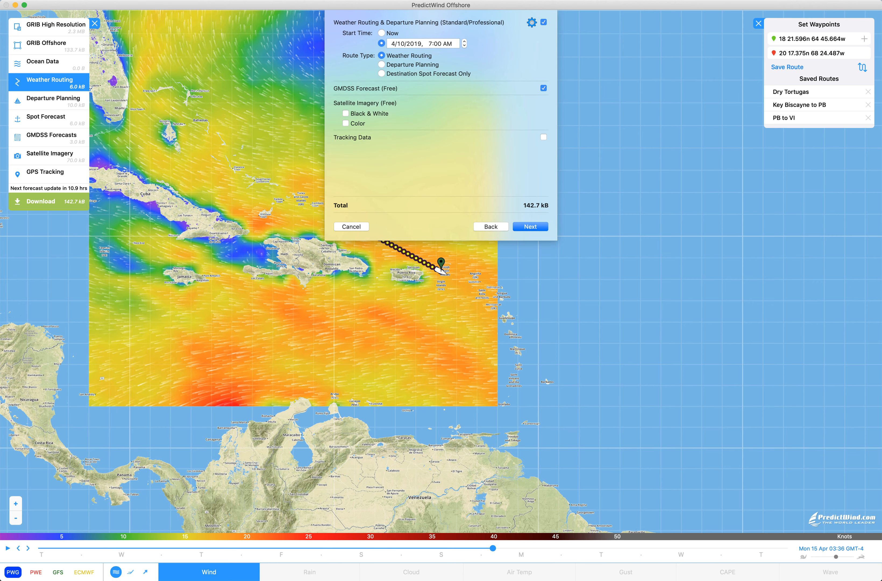
pyautogui.click(382, 33)
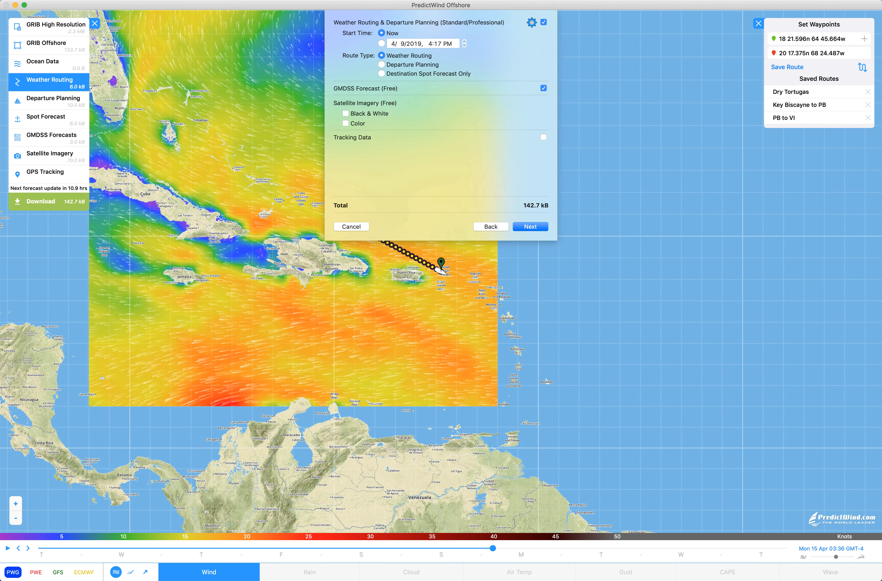
# - Download all the weather route, wind, wave and GMDSS files over the web connection and close the download window
pyautogui.press('Return')
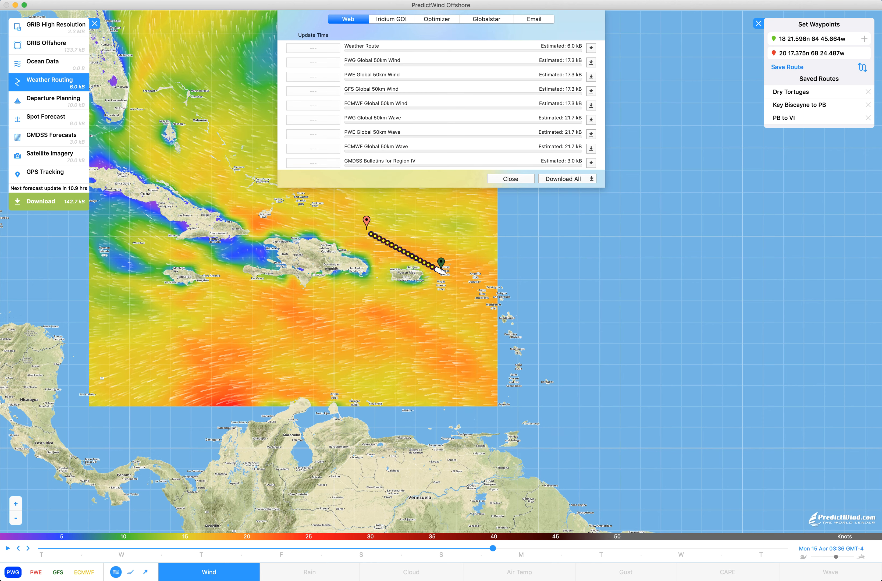
pyautogui.press('Return')
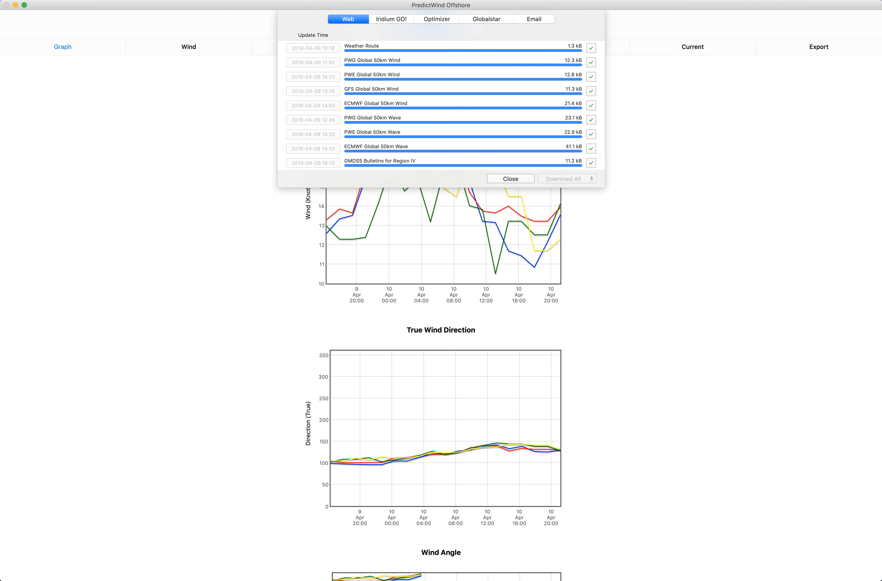
pyautogui.click(510, 179)
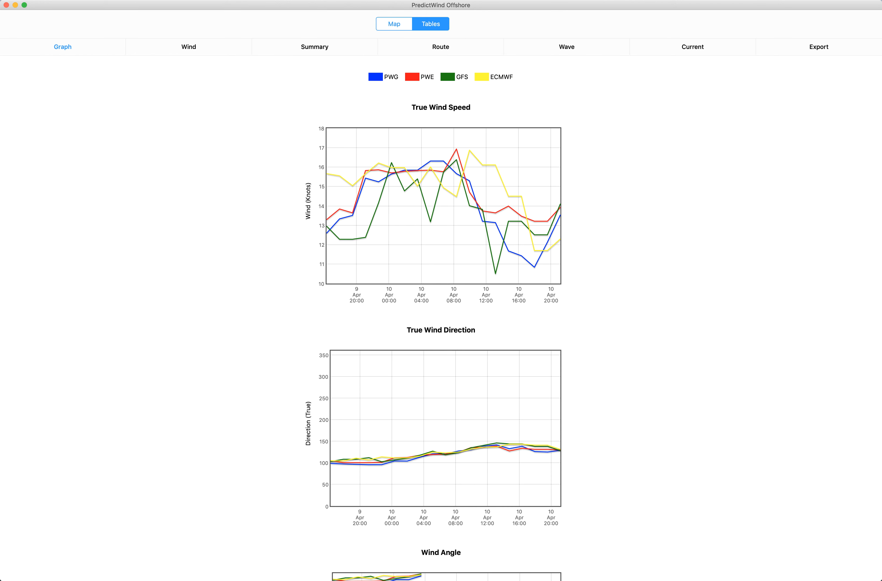
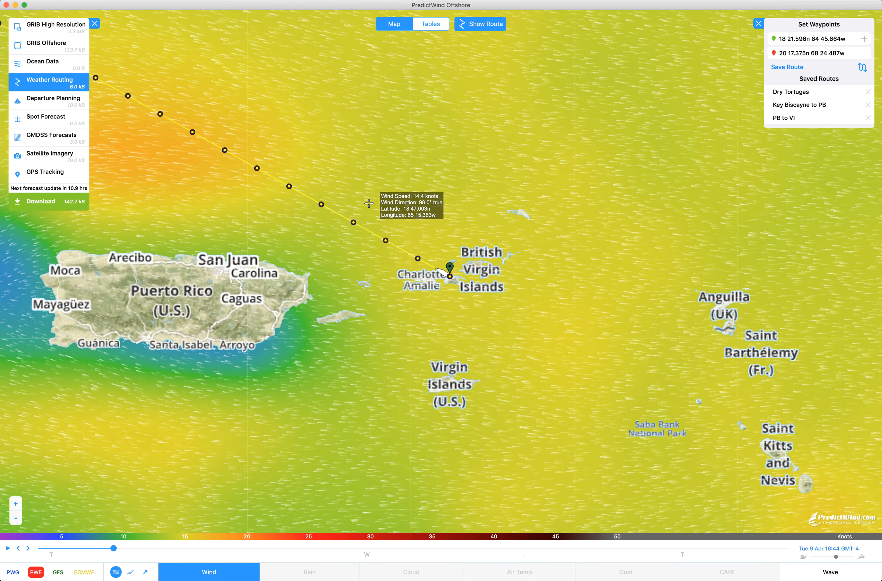
# - Examine the forecast along the shortened route on the map, then its wind and summary tables for the four models
pyautogui.click(418, 259)
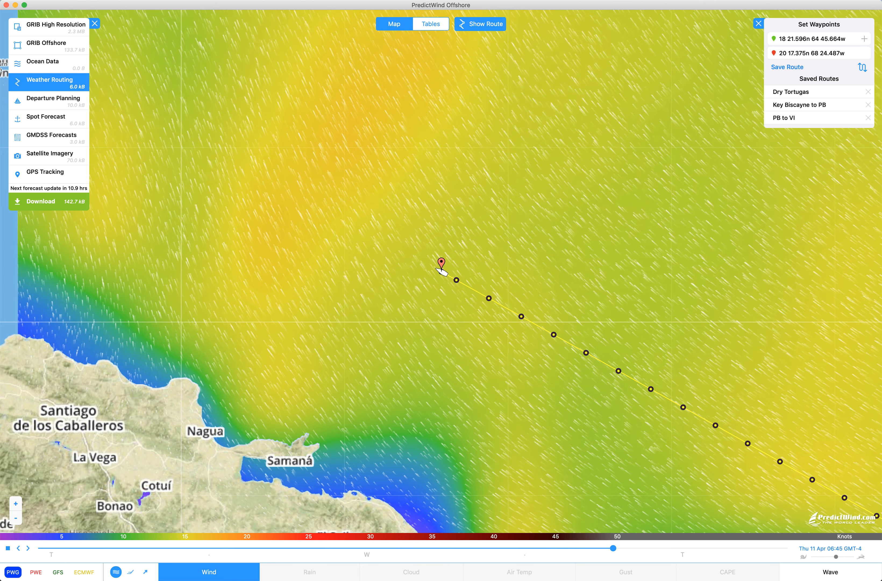
pyautogui.click(431, 24)
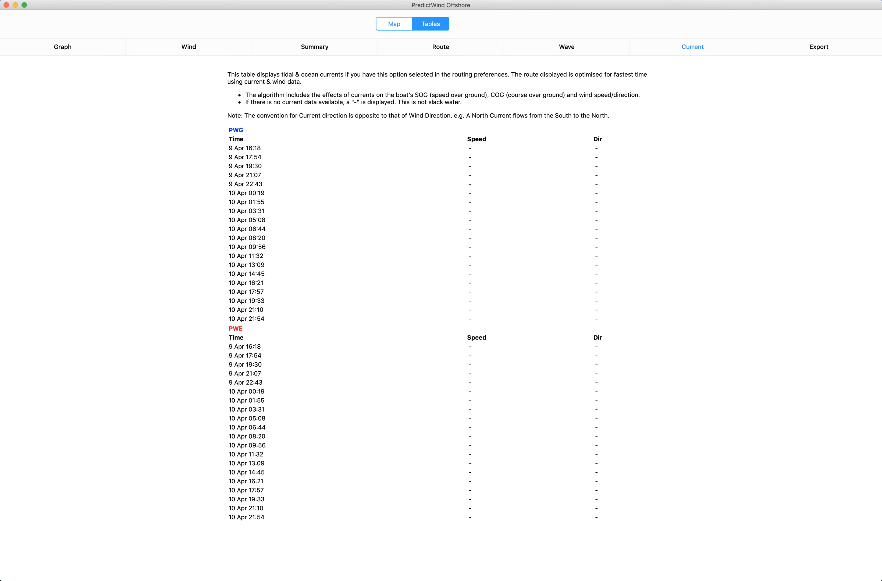
pyautogui.click(188, 47)
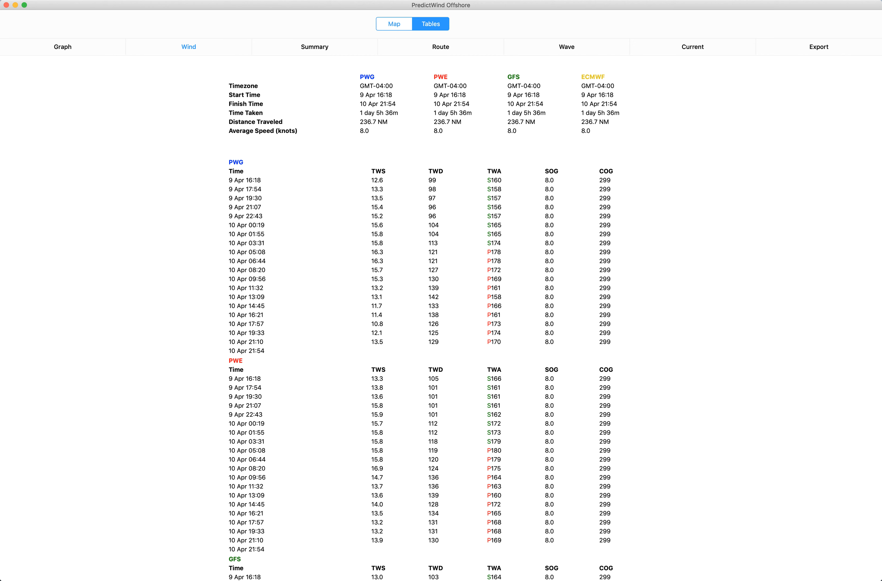
pyautogui.click(314, 47)
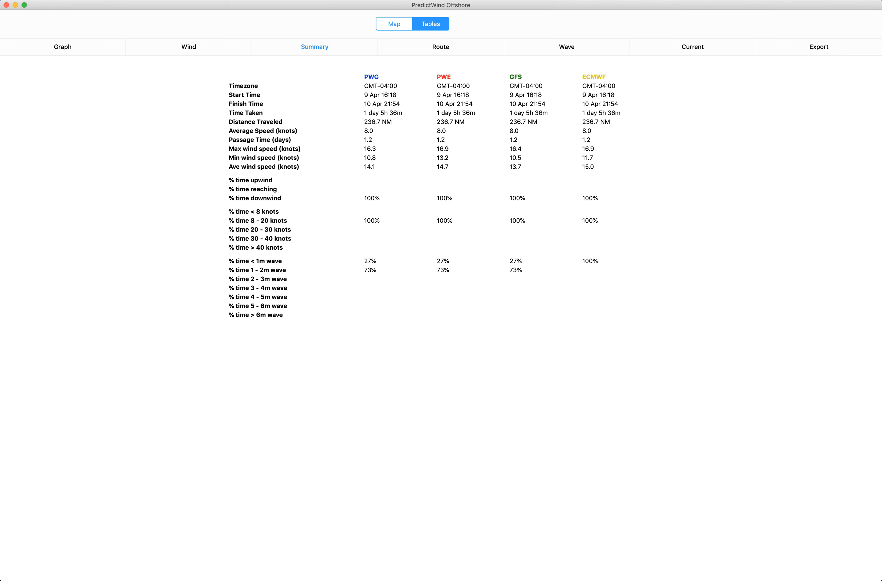
# - Return to the map and show the download list for the Iridium GO! connection
pyautogui.click(394, 23)
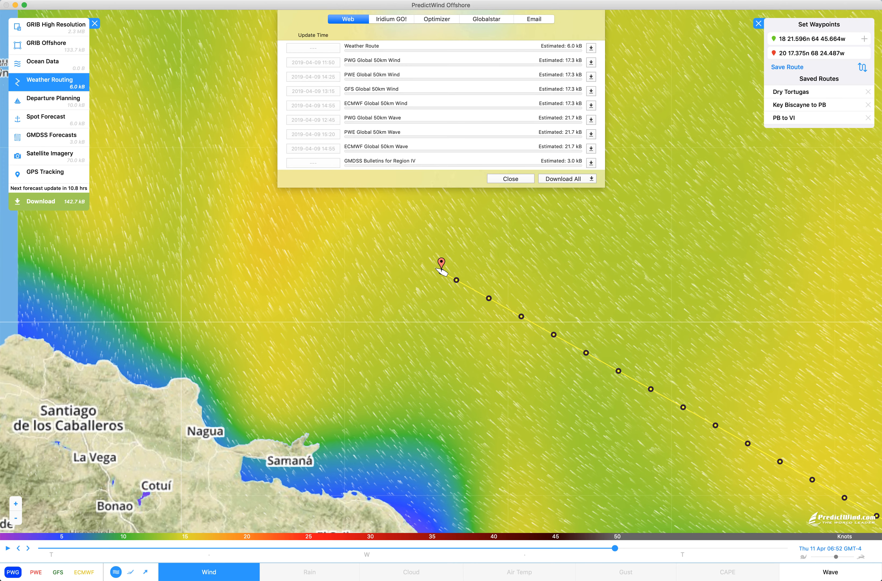
pyautogui.click(391, 19)
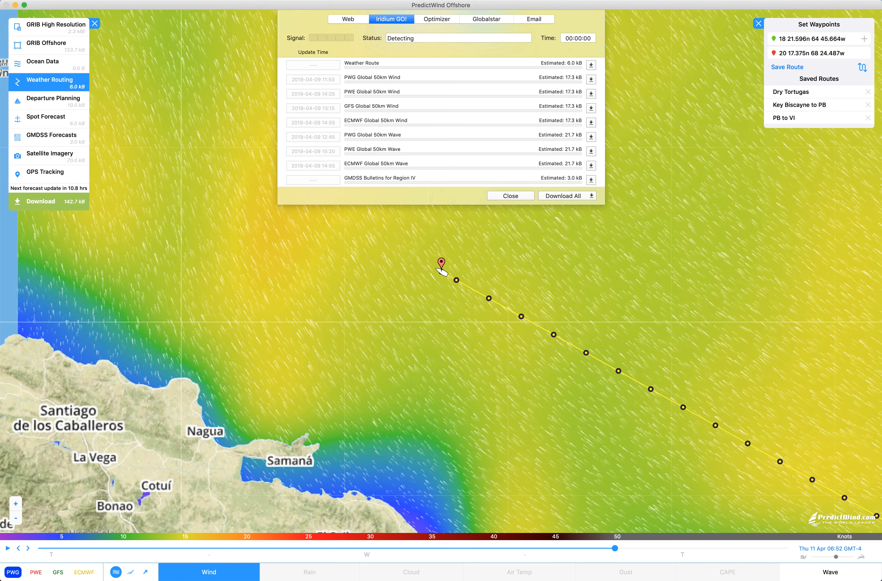